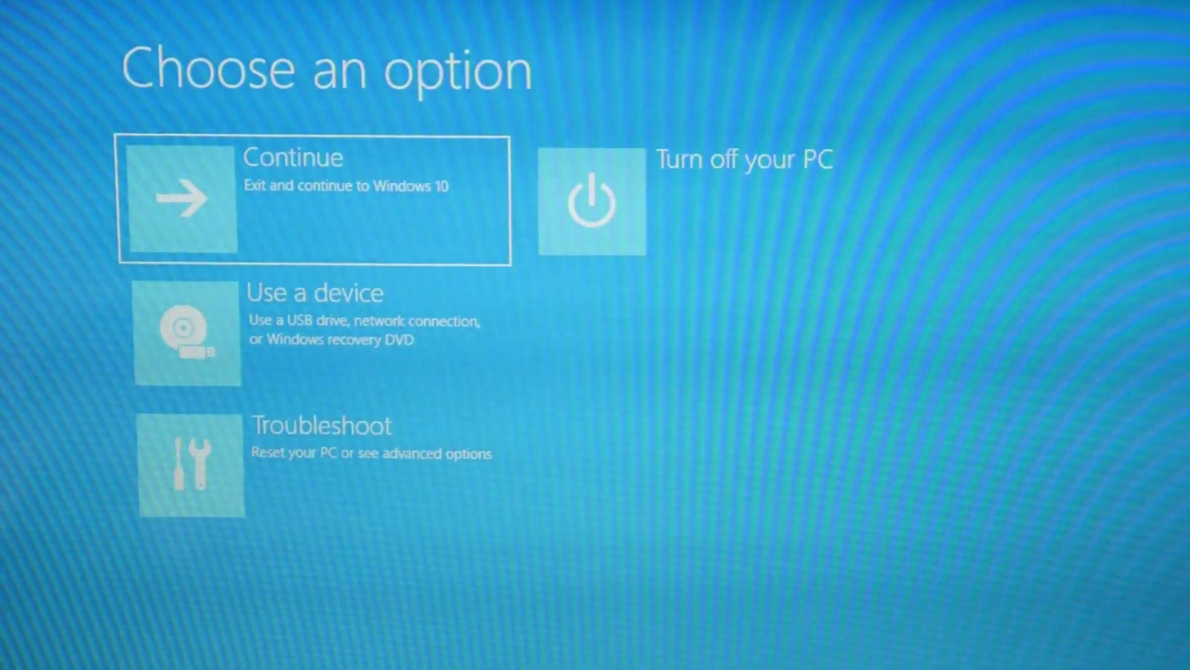
# Go to Troubleshoot > Reset this PC, choose Remove everything, and highlight Fully clean the drive
pyautogui.press('Down')
pyautogui.press('Down')
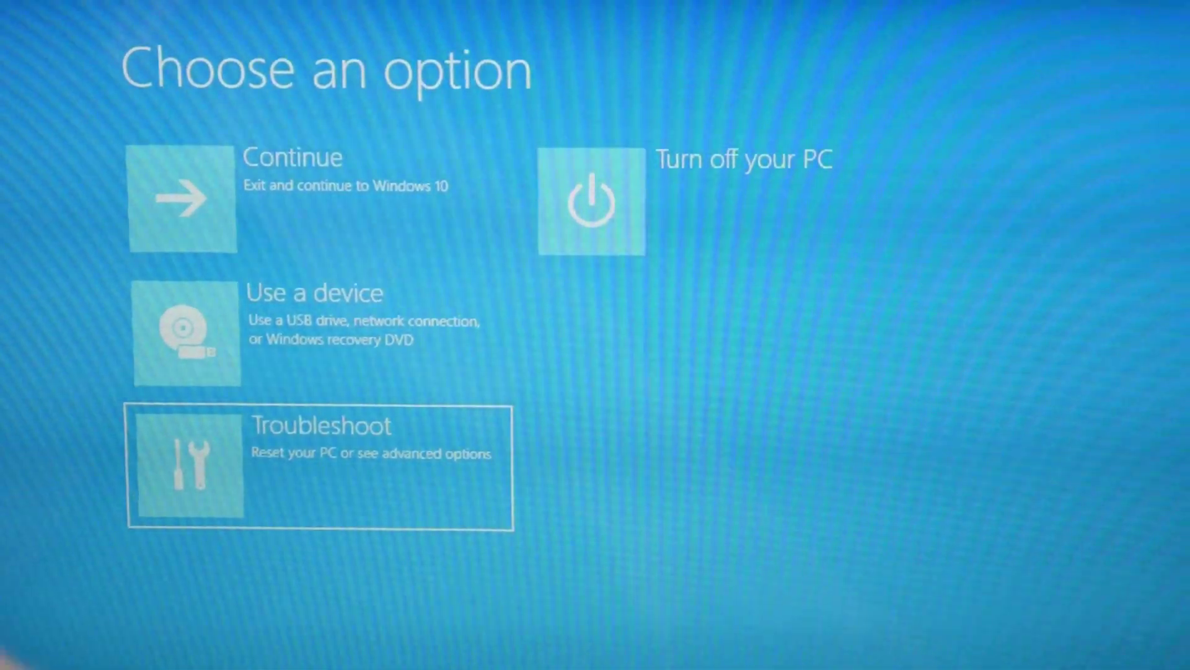
pyautogui.press('Return')
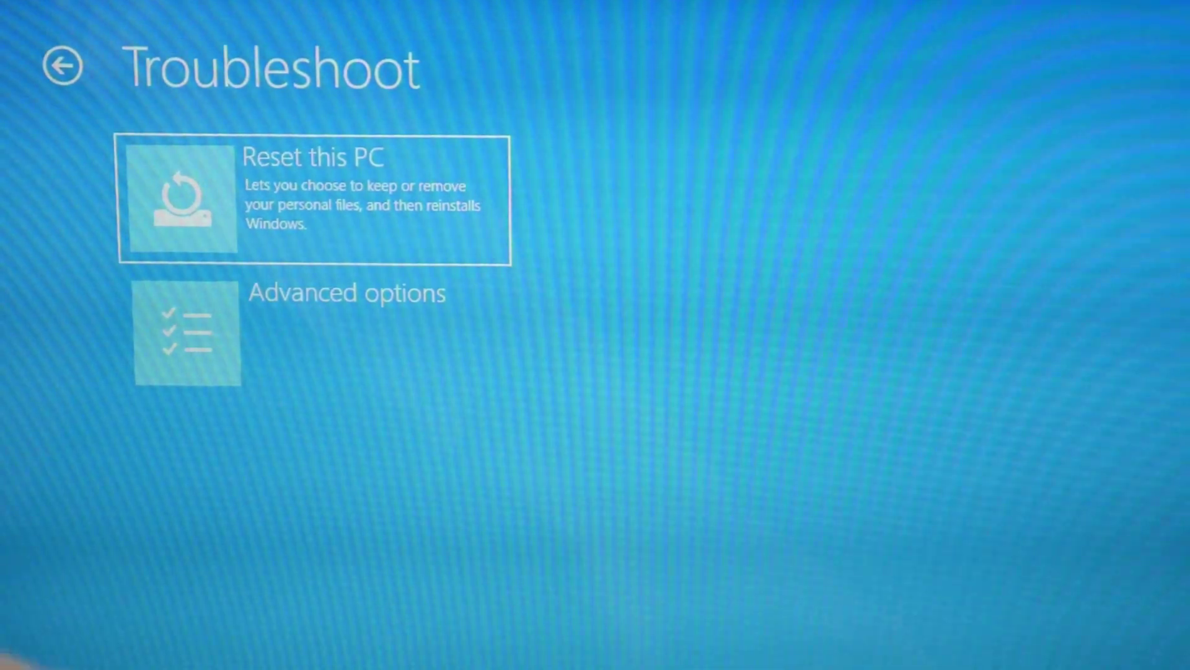
pyautogui.press('Return')
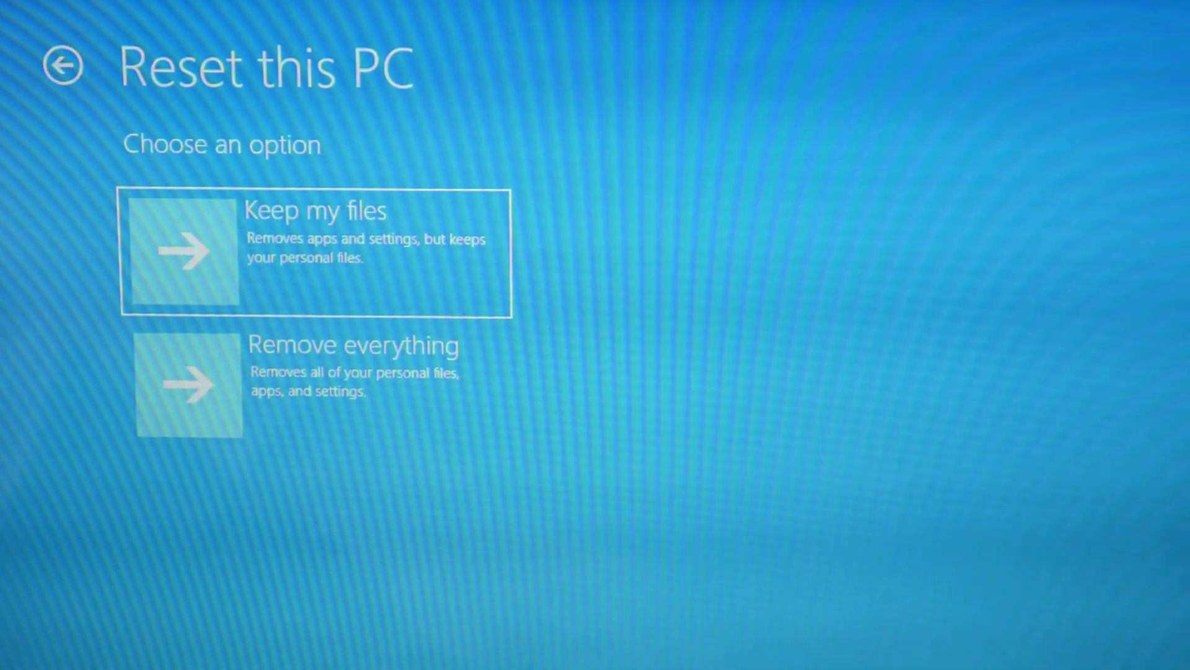
pyautogui.press('Down')
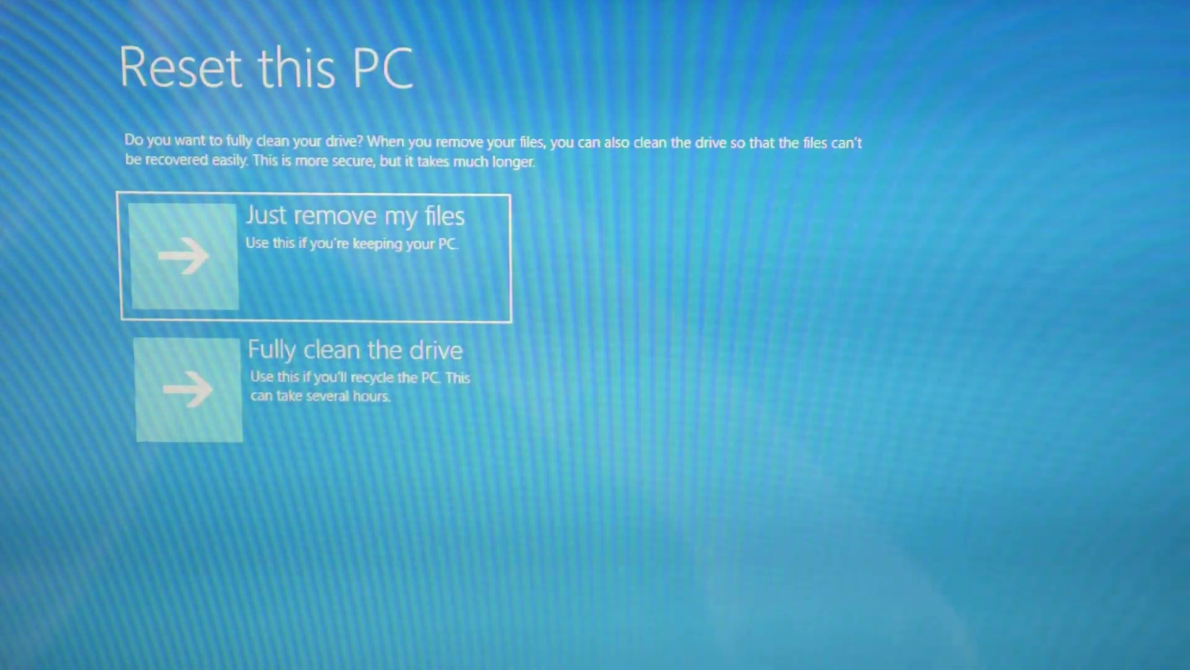
pyautogui.press('Down')
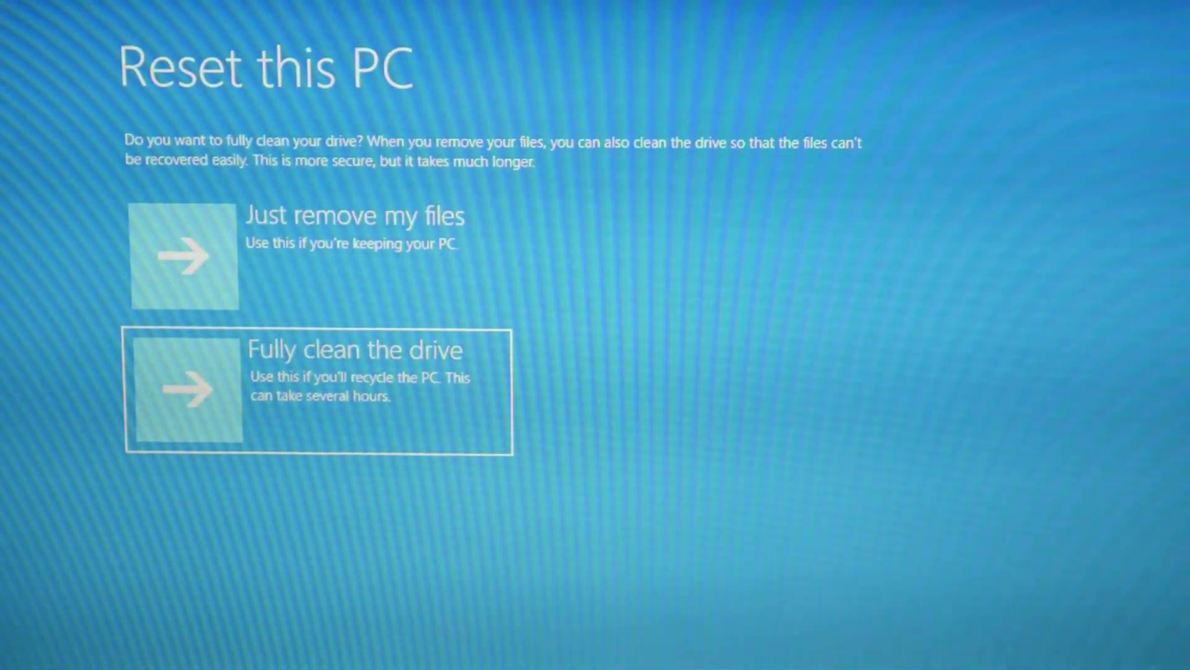